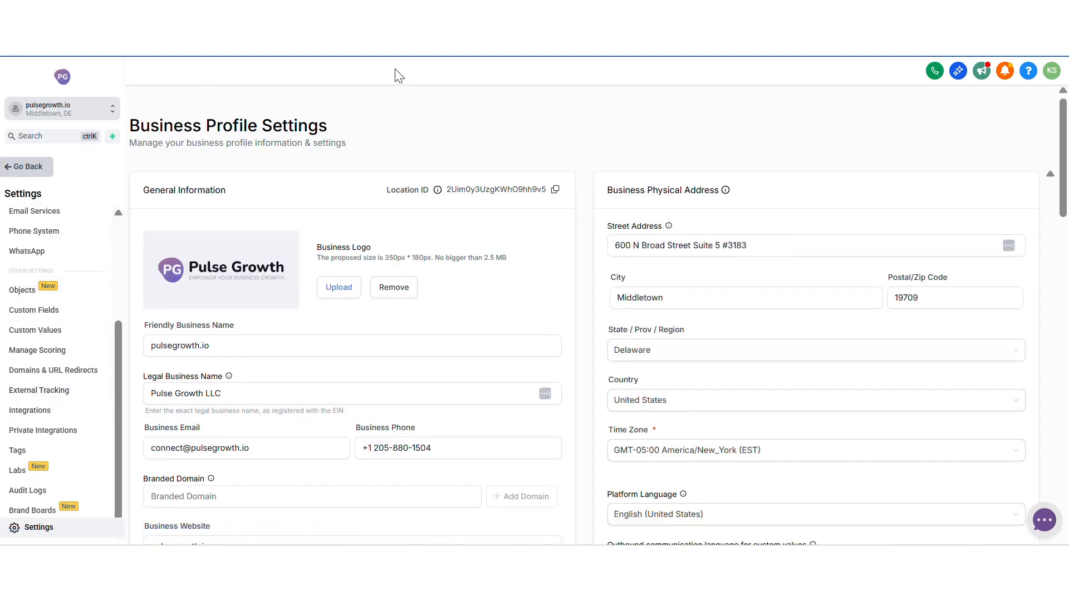
# Step: In the Manage Scoring settings, add a rule for Email Events where the event is Clicked that adds 1 point
pyautogui.click(53, 359)
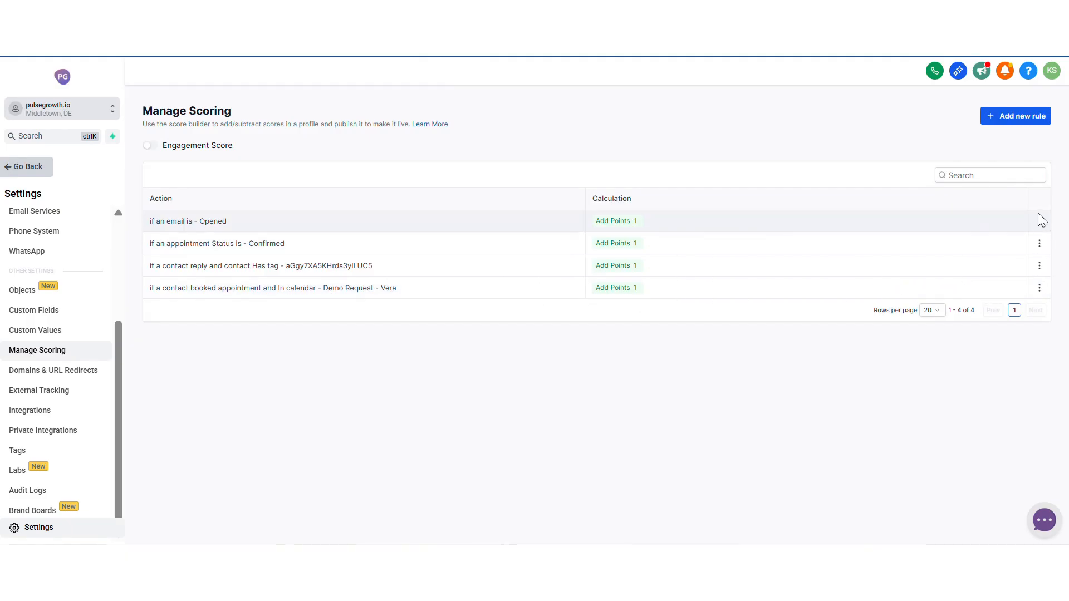
pyautogui.click(1012, 119)
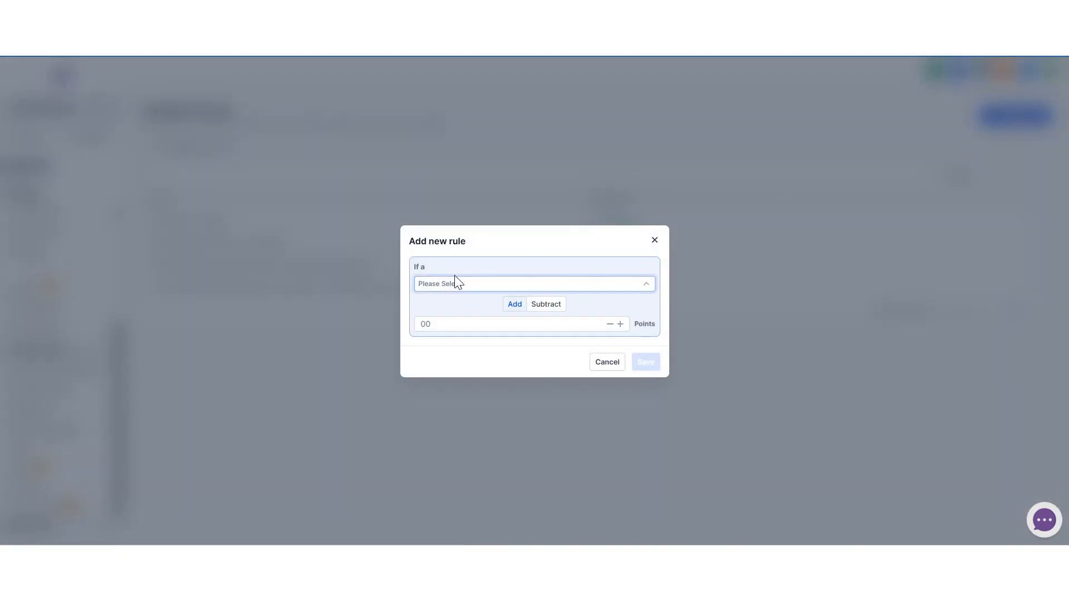
pyautogui.click(461, 302)
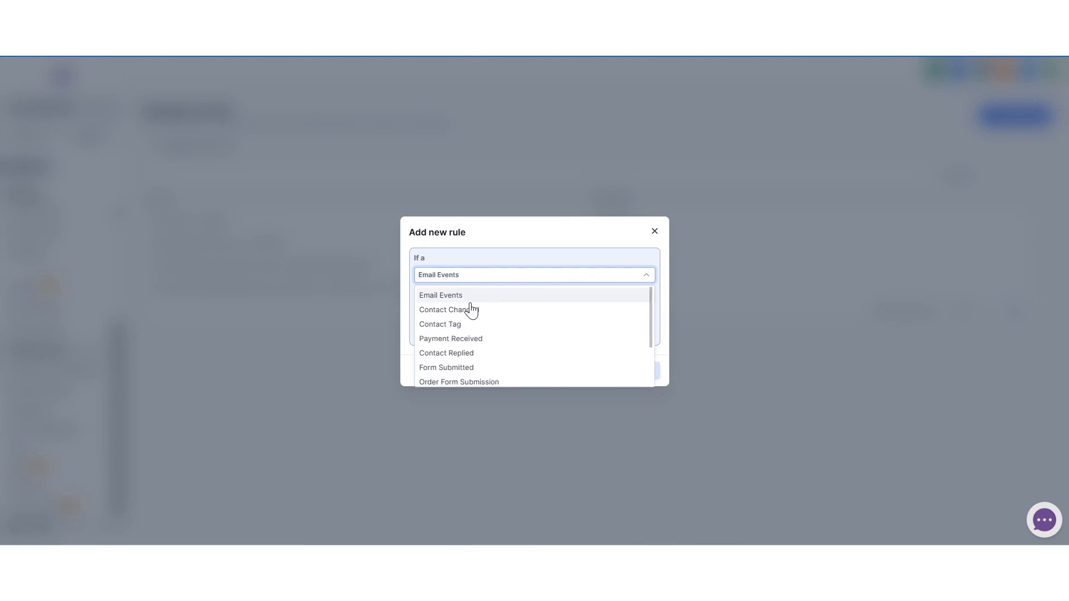
pyautogui.click(513, 295)
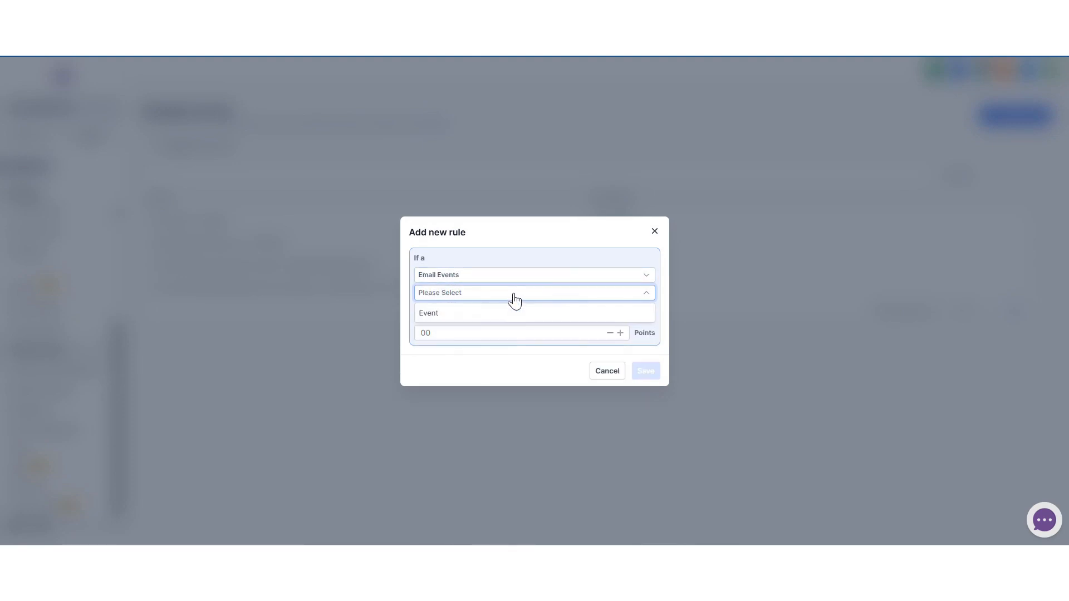
pyautogui.click(445, 321)
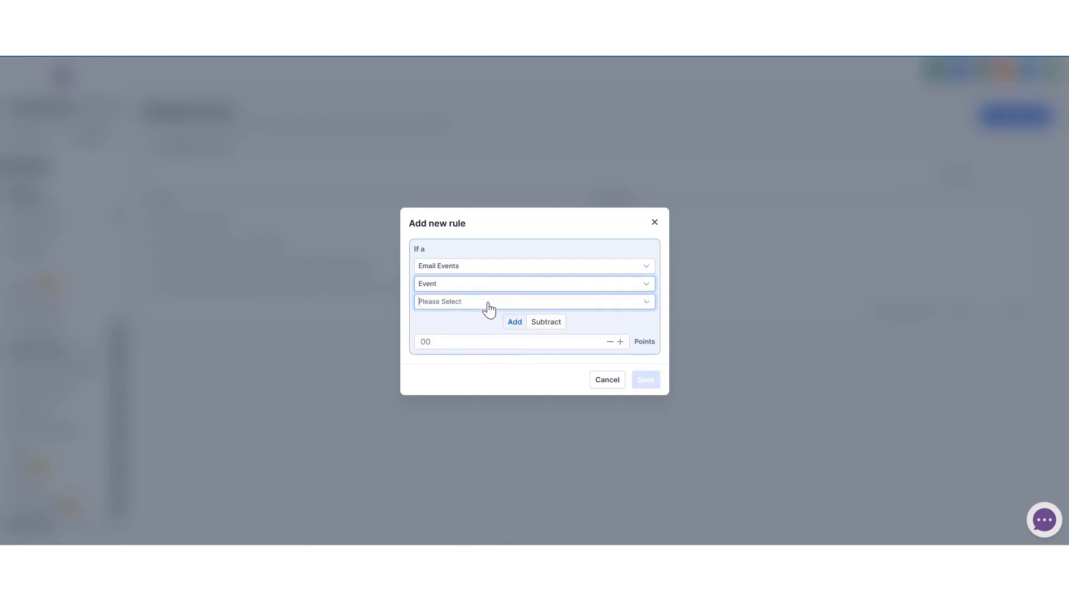
pyautogui.click(487, 304)
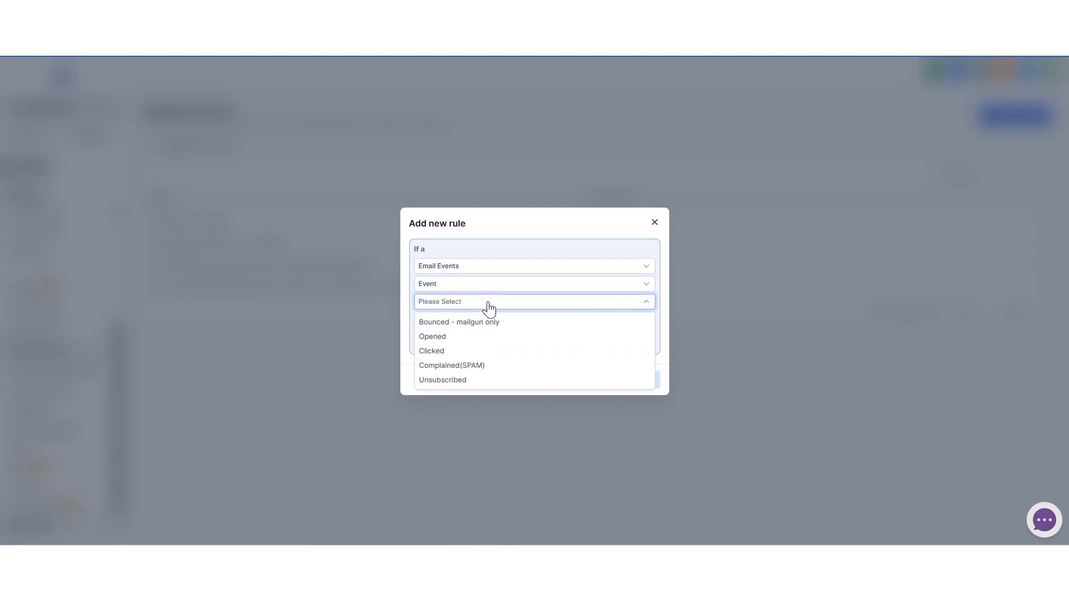
pyautogui.click(437, 356)
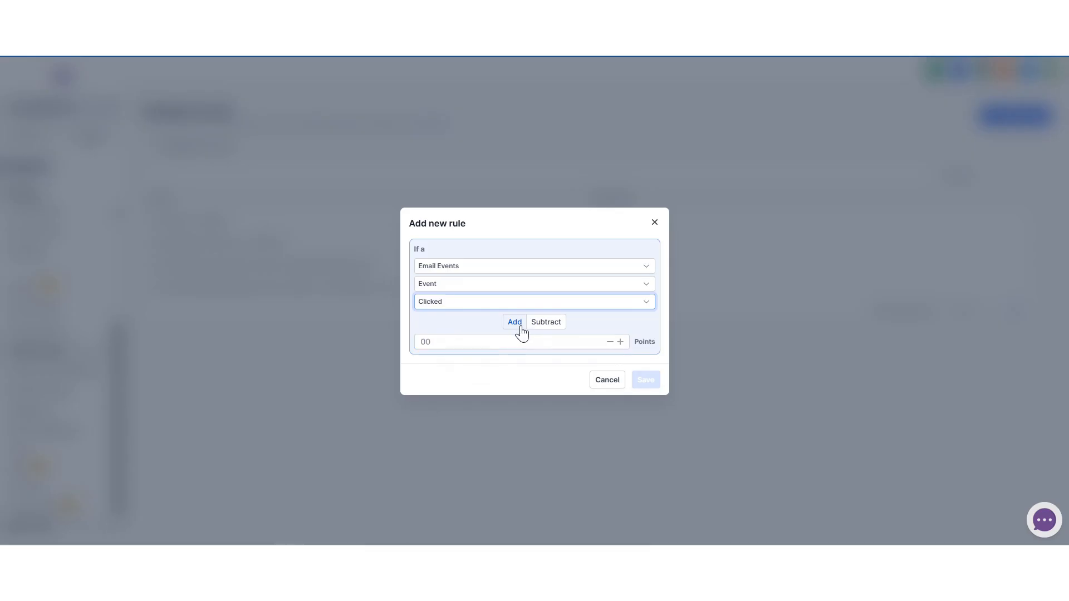
pyautogui.click(560, 342)
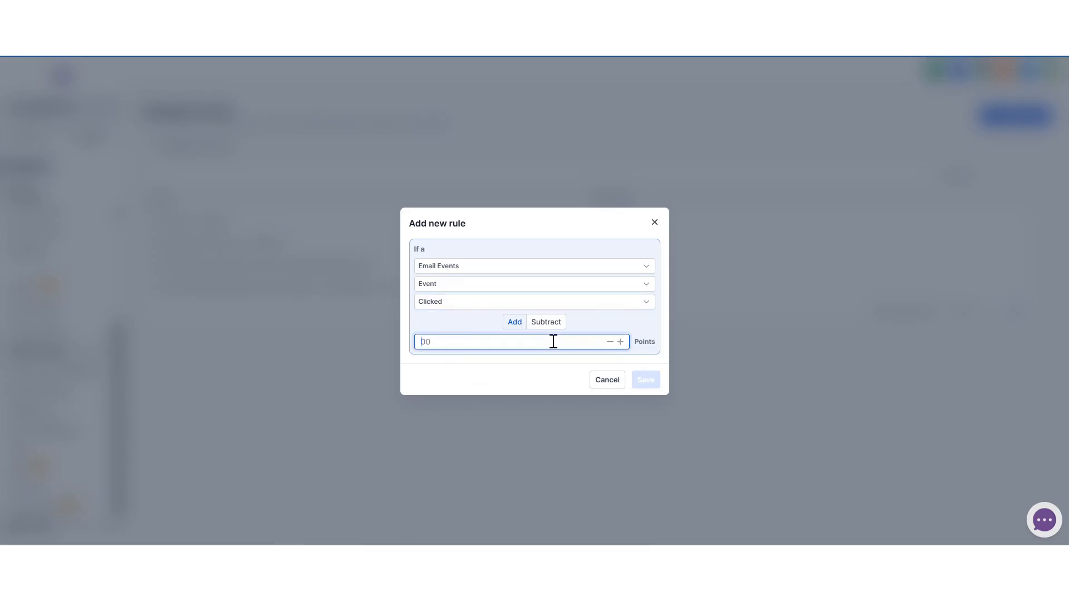
pyautogui.write('1')
pyautogui.click(646, 381)
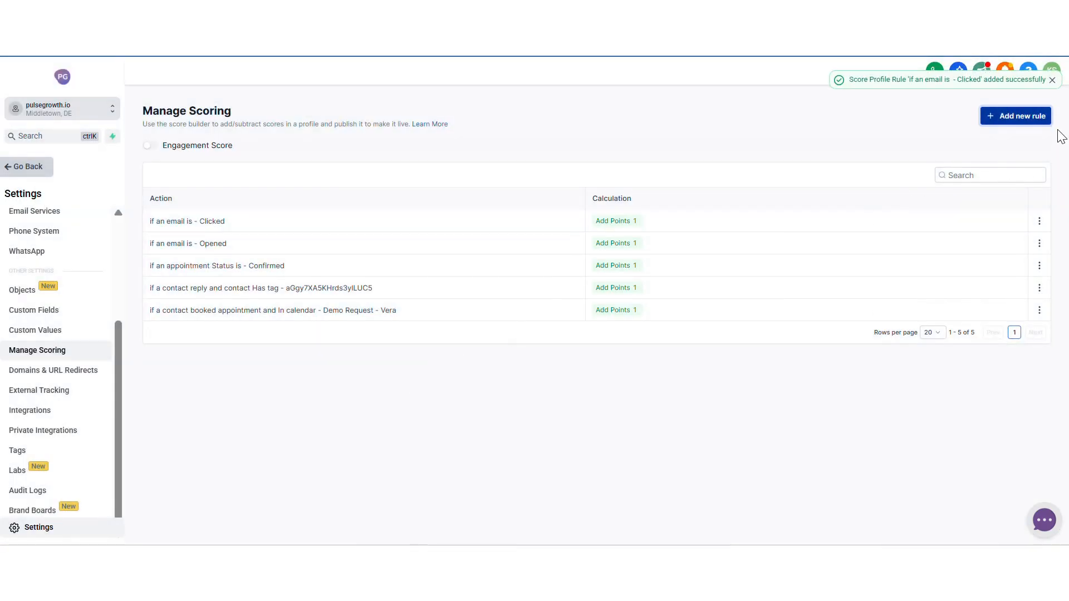
# Step: Add a scoring rule for Email Events where the event is Complained(SPAM) that subtracts 1 point
pyautogui.click(1009, 121)
pyautogui.click(476, 287)
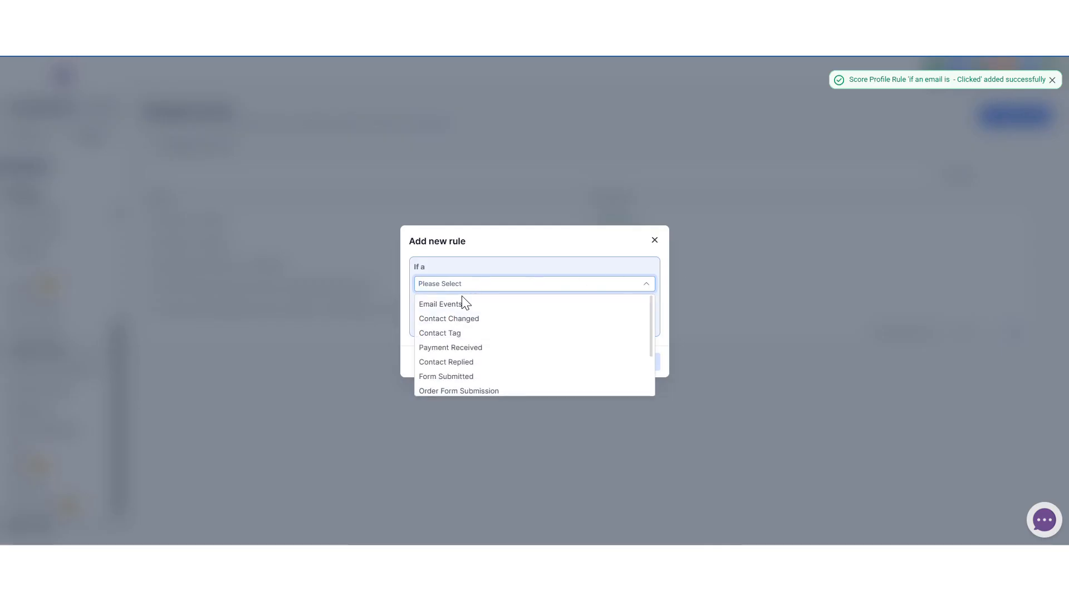
pyautogui.click(464, 304)
pyautogui.click(469, 295)
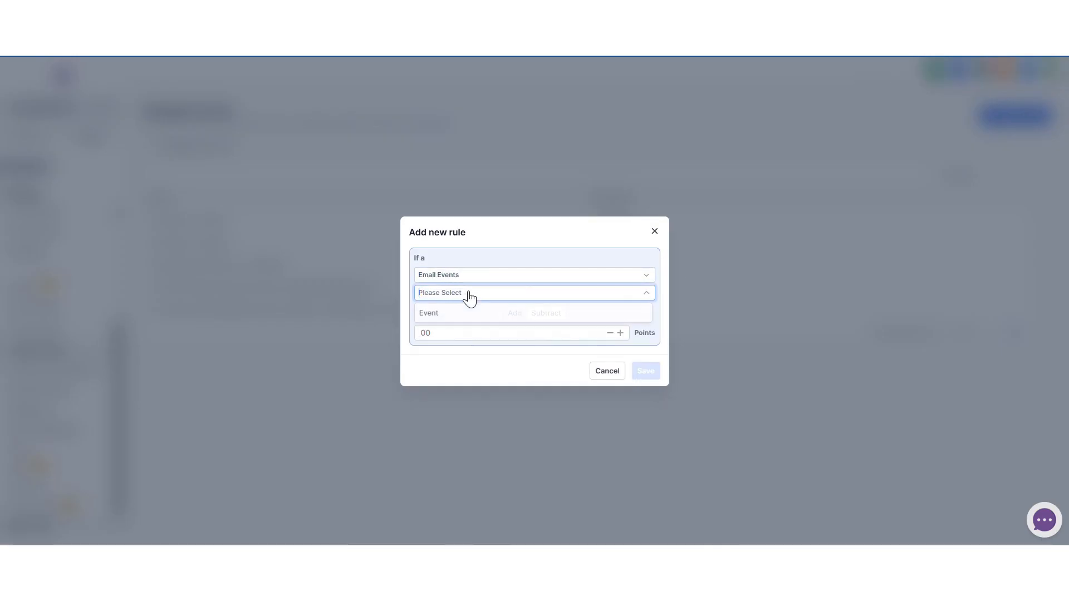
pyautogui.click(451, 315)
pyautogui.click(468, 305)
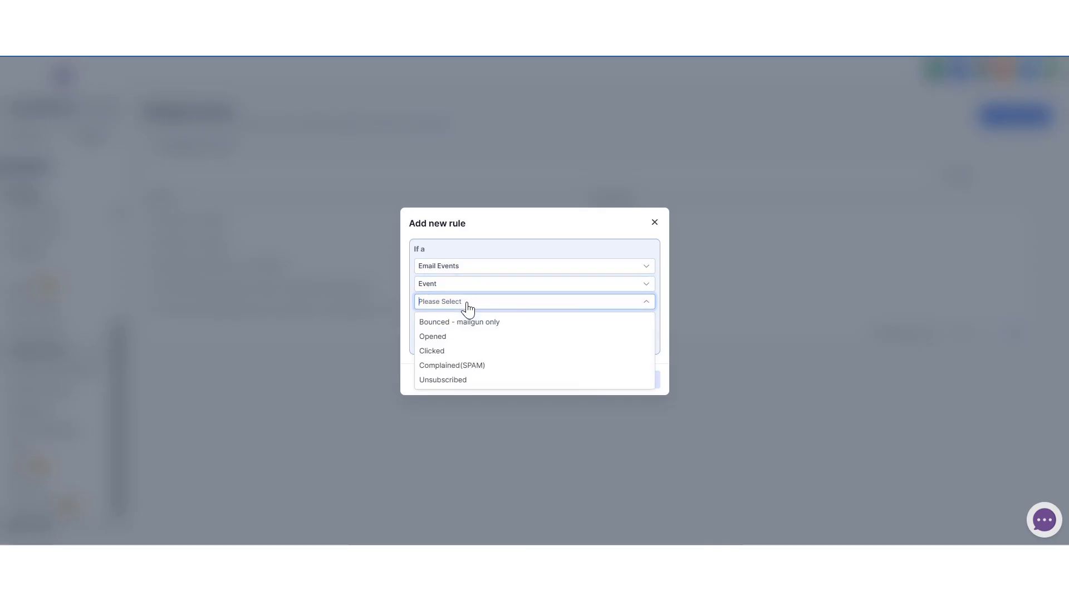
pyautogui.click(467, 368)
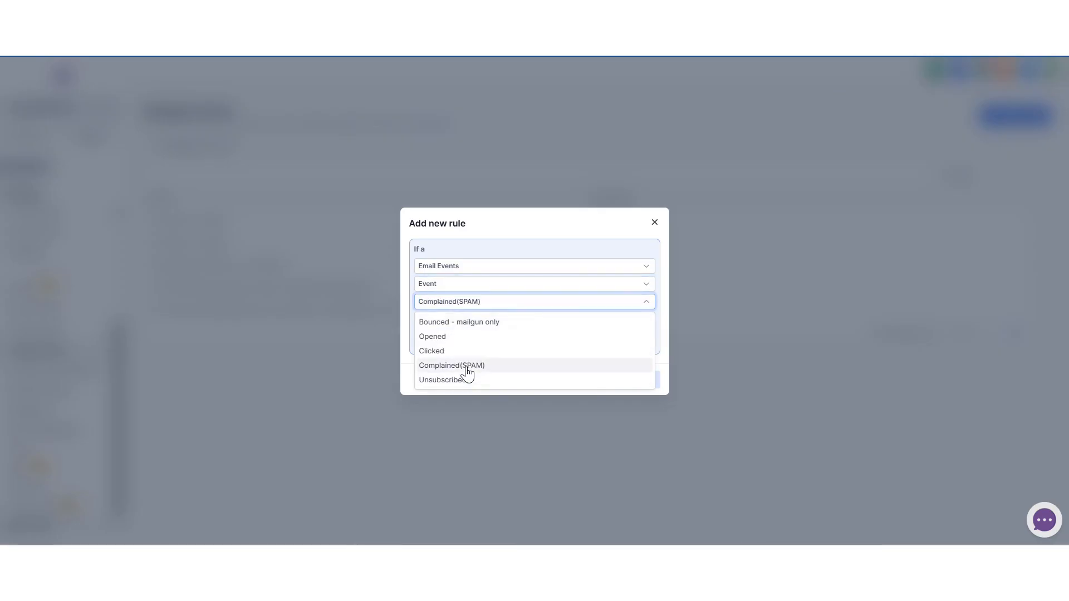
pyautogui.click(456, 341)
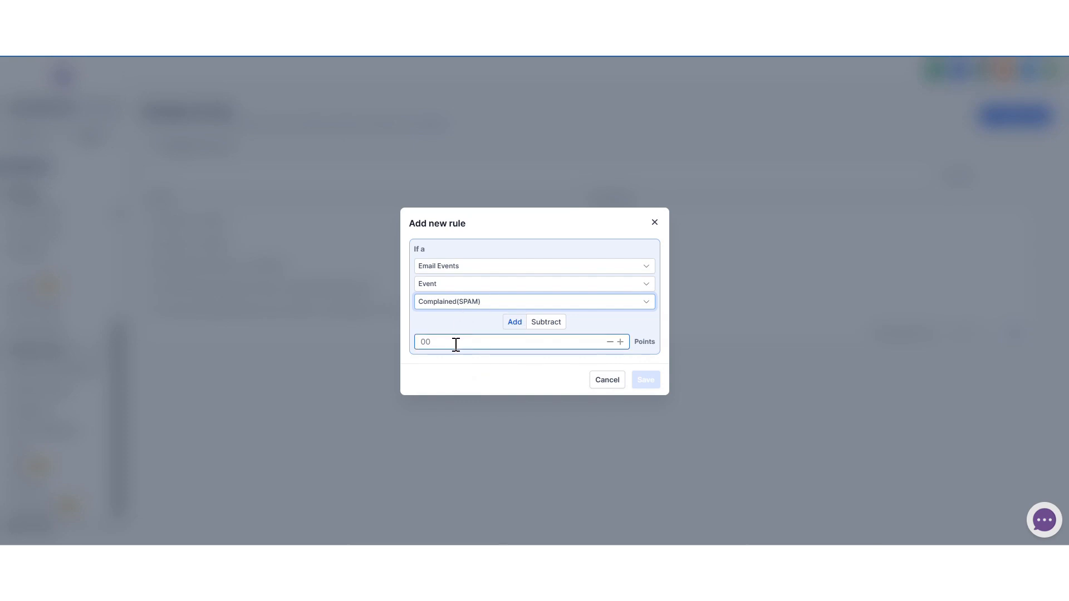
pyautogui.click(548, 325)
pyautogui.click(462, 346)
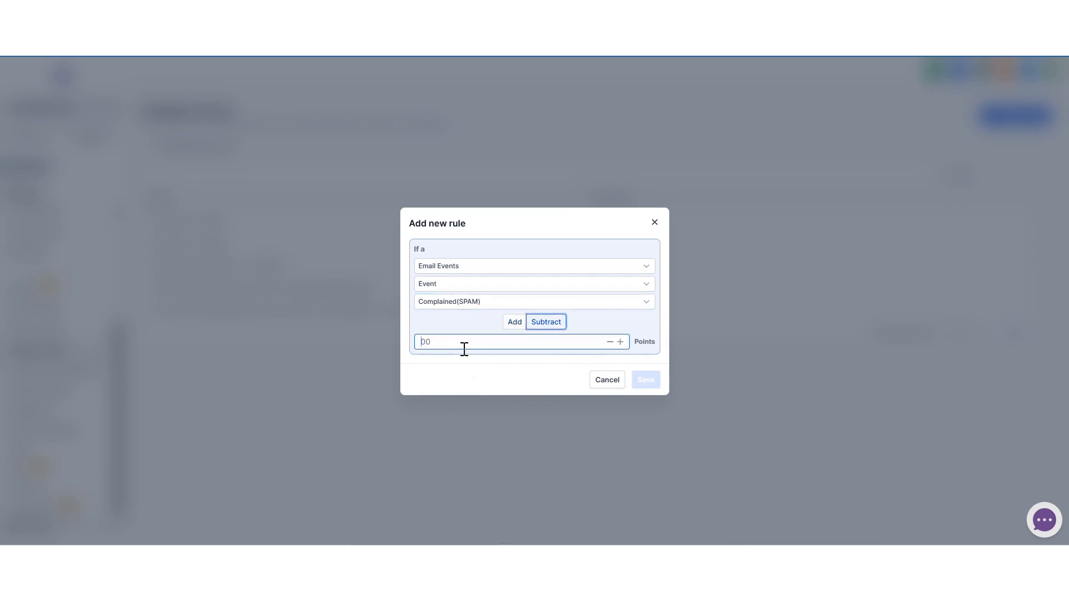
pyautogui.write('1')
pyautogui.click(650, 386)
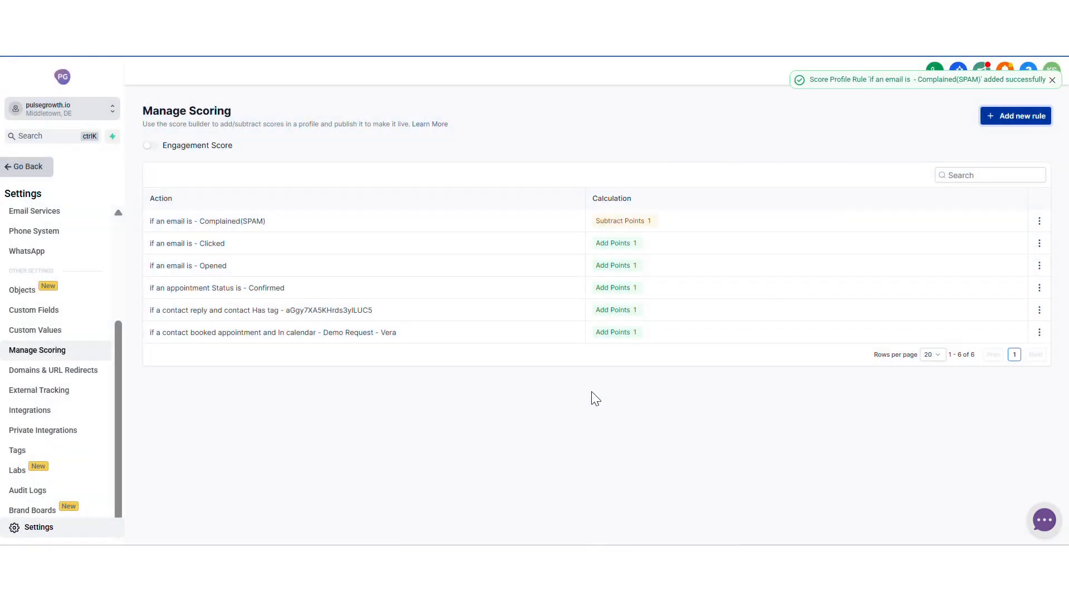
# Step: Start a new scoring rule with the condition that an Appointment's Status is Showed
pyautogui.click(1024, 119)
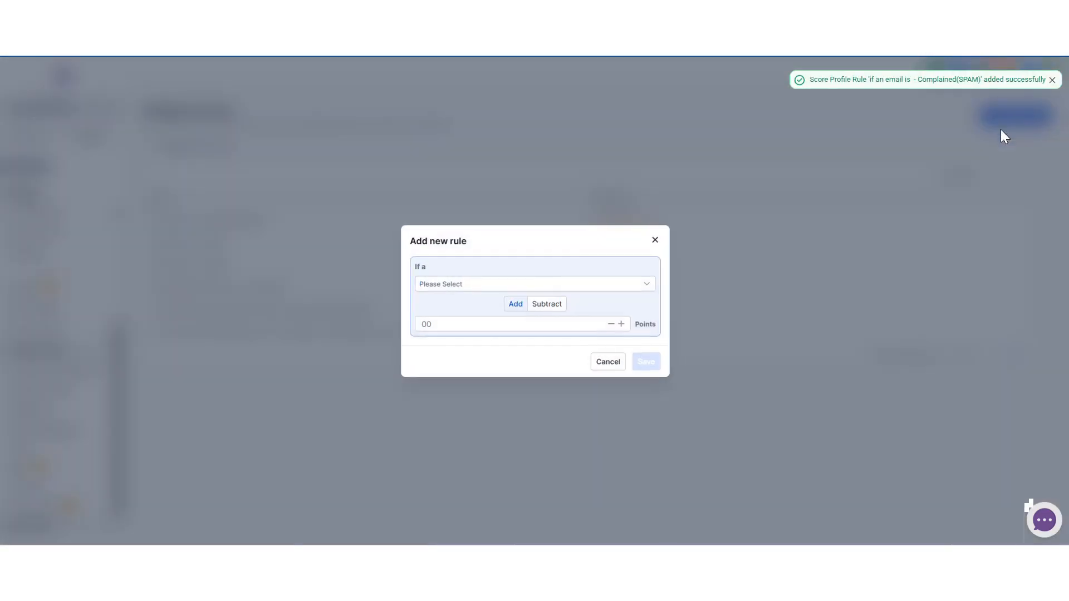
pyautogui.click(452, 285)
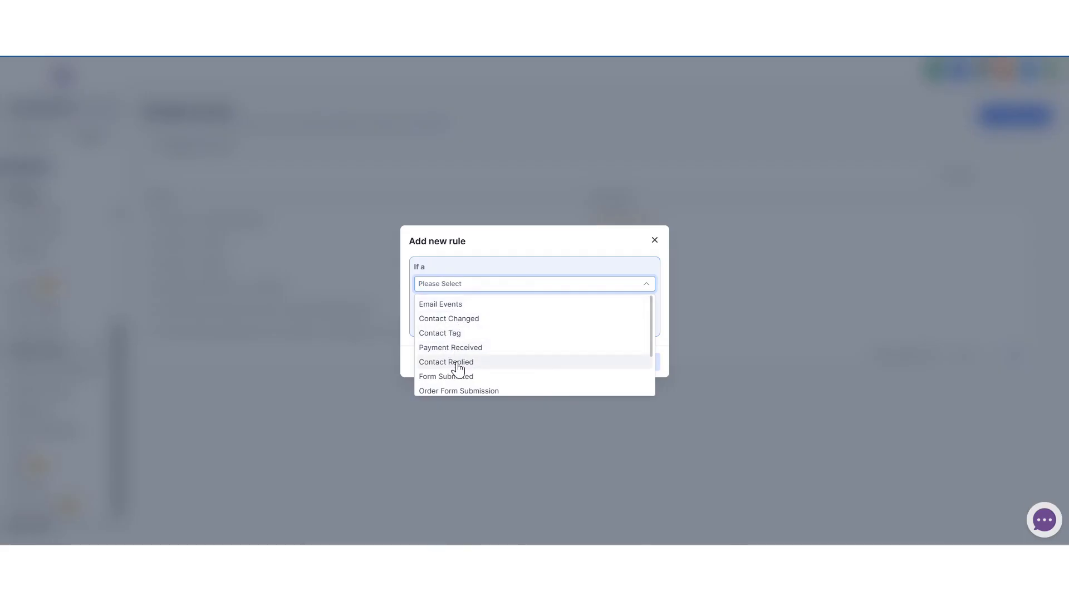
pyautogui.scroll(-2, 458, 367)
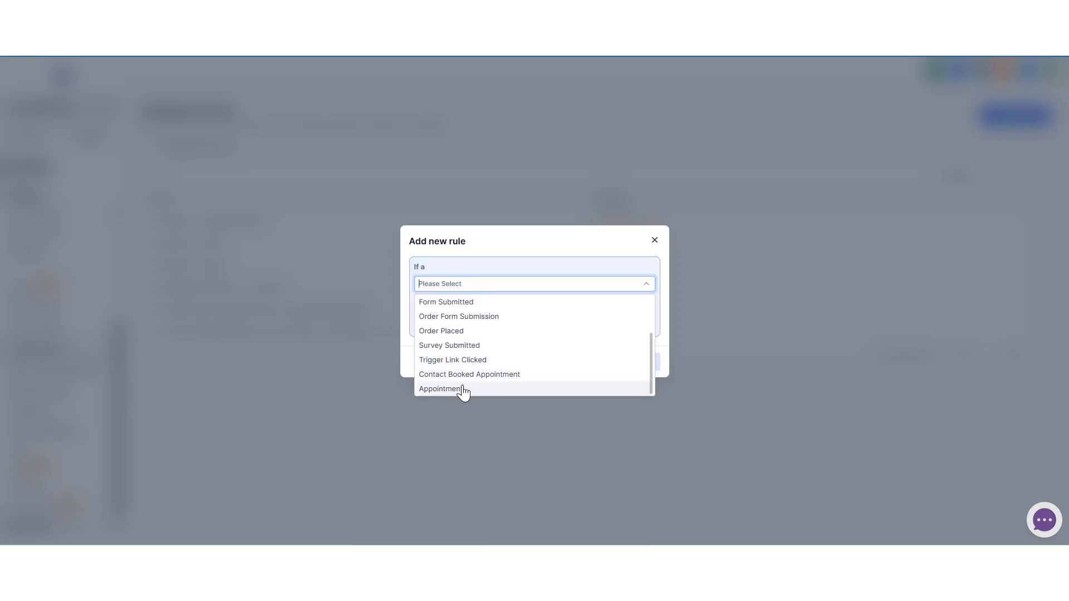
pyautogui.scroll(-1, 474, 351)
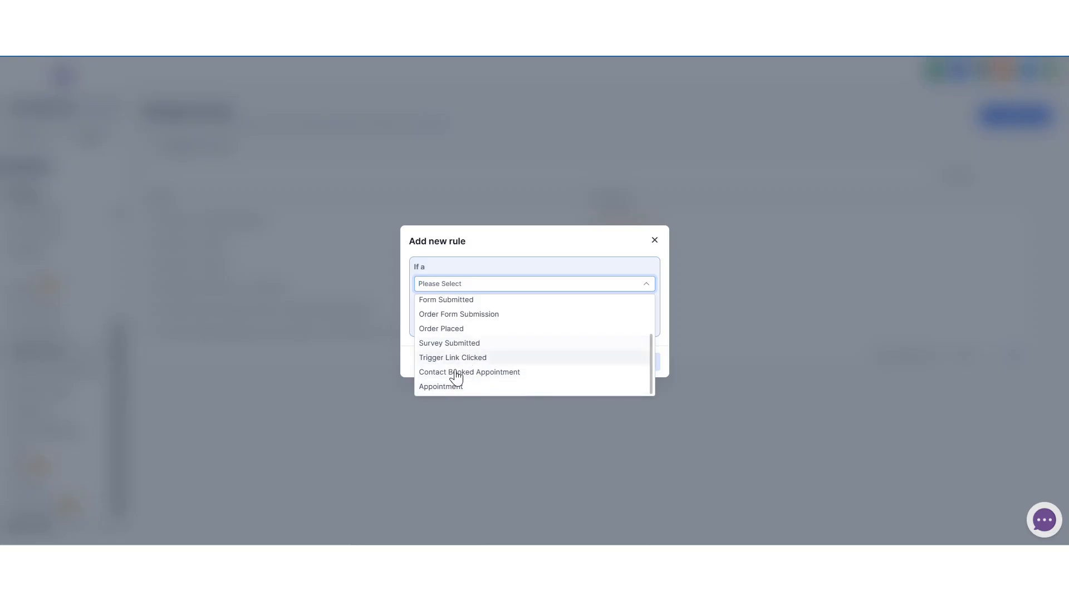
pyautogui.click(464, 389)
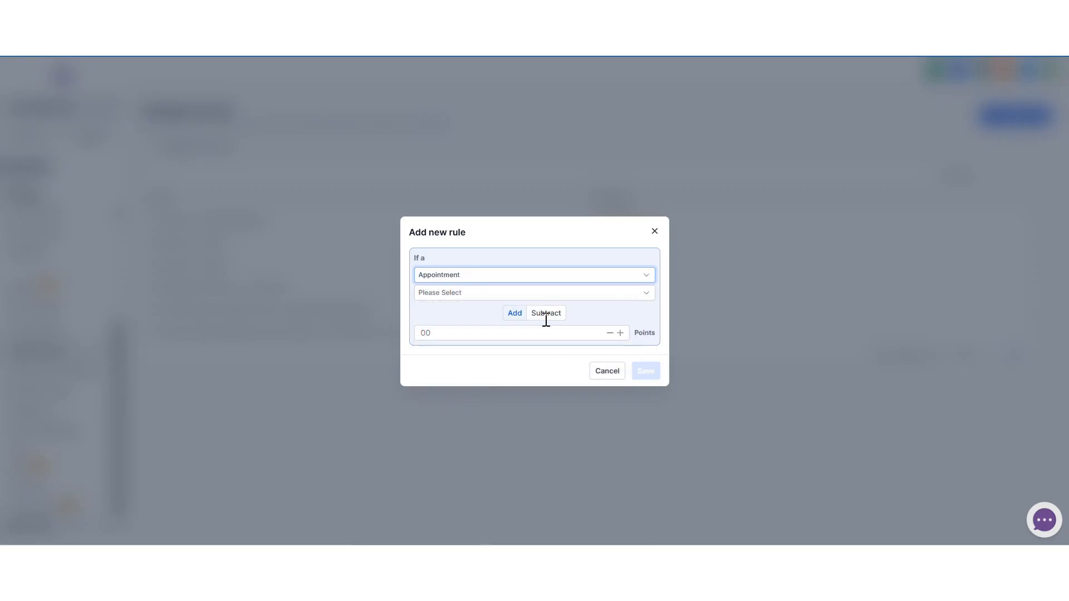
pyautogui.click(512, 295)
pyautogui.click(448, 314)
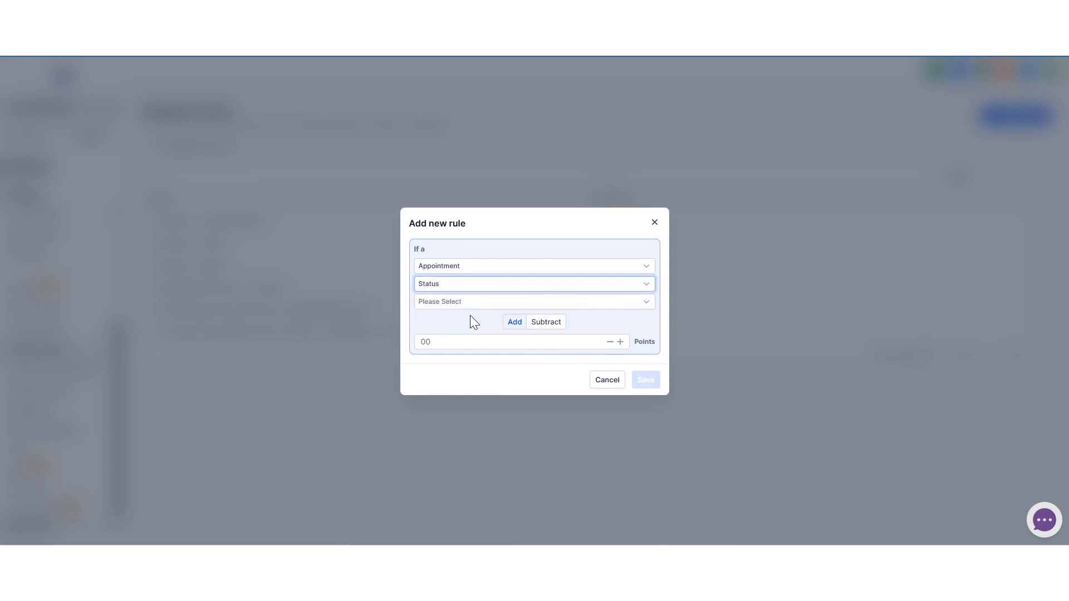
pyautogui.click(502, 310)
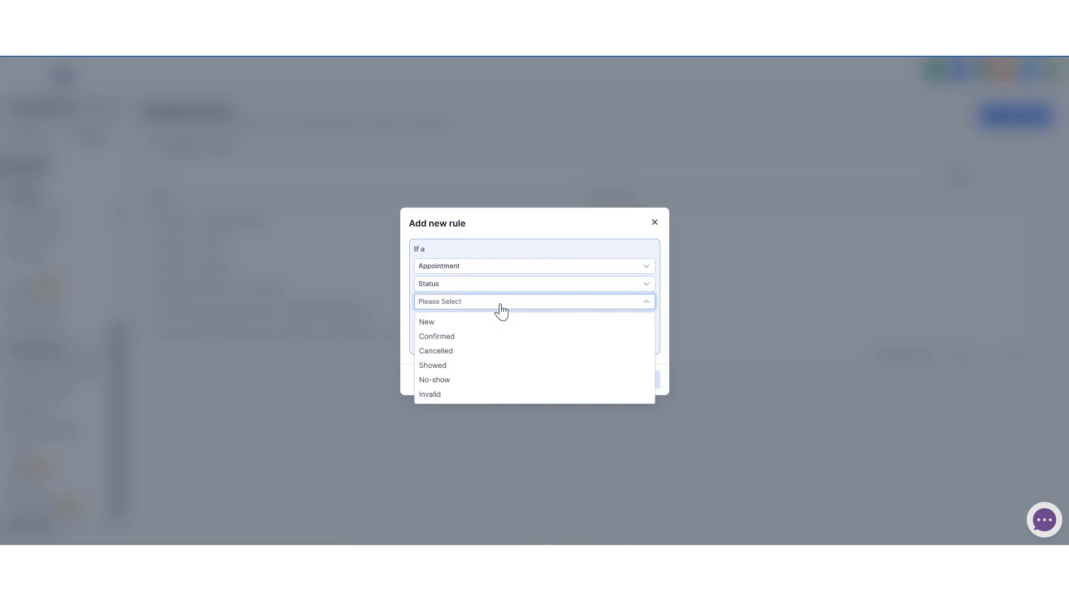
pyautogui.click(444, 367)
# Step: Save the appointment rule with 2 added points and turn on Engagement Score
pyautogui.click(492, 341)
pyautogui.write('2')
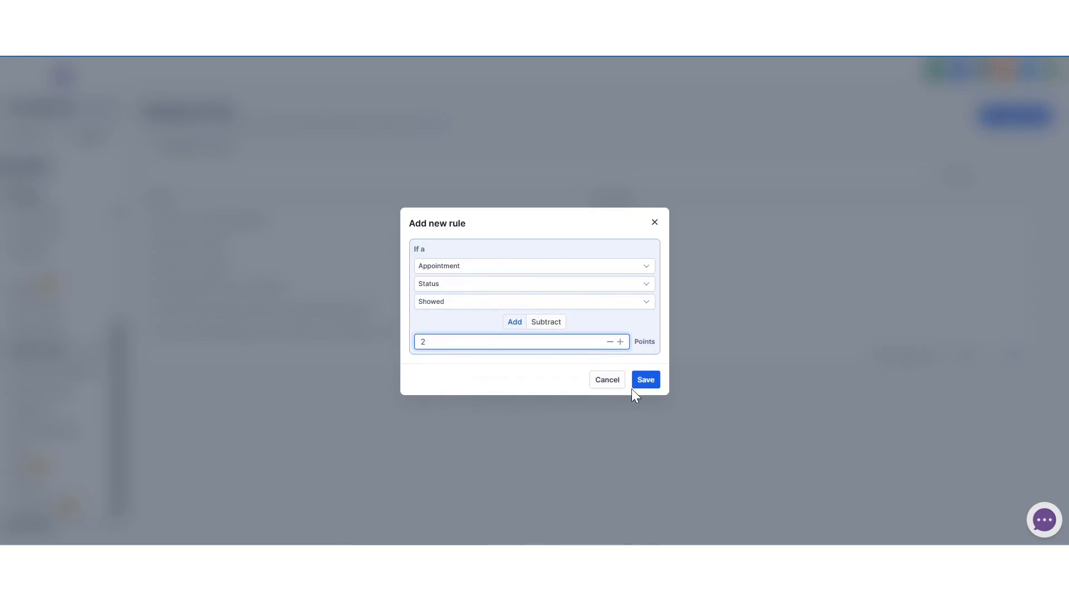
pyautogui.click(646, 383)
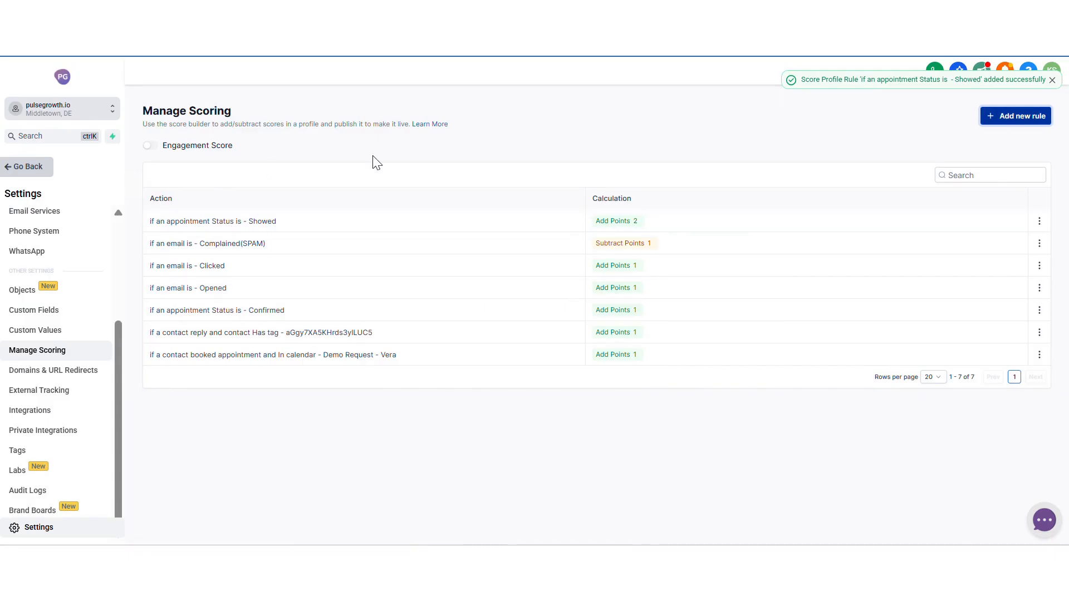
pyautogui.click(149, 146)
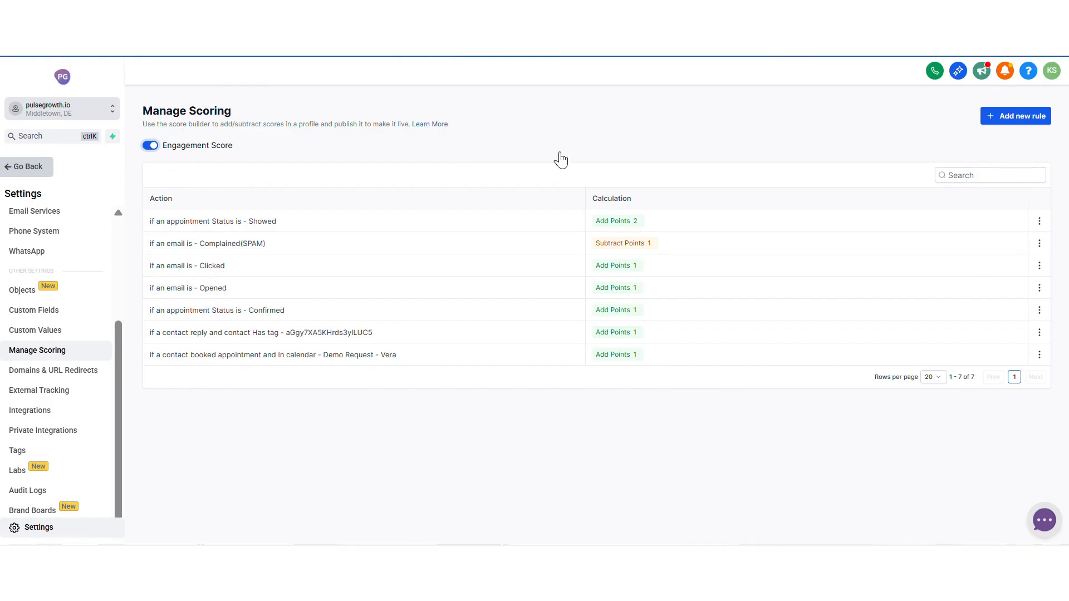
# Step: Start a new scoring rule for Payment Received with the condition that Payment status Is Success
pyautogui.click(1023, 117)
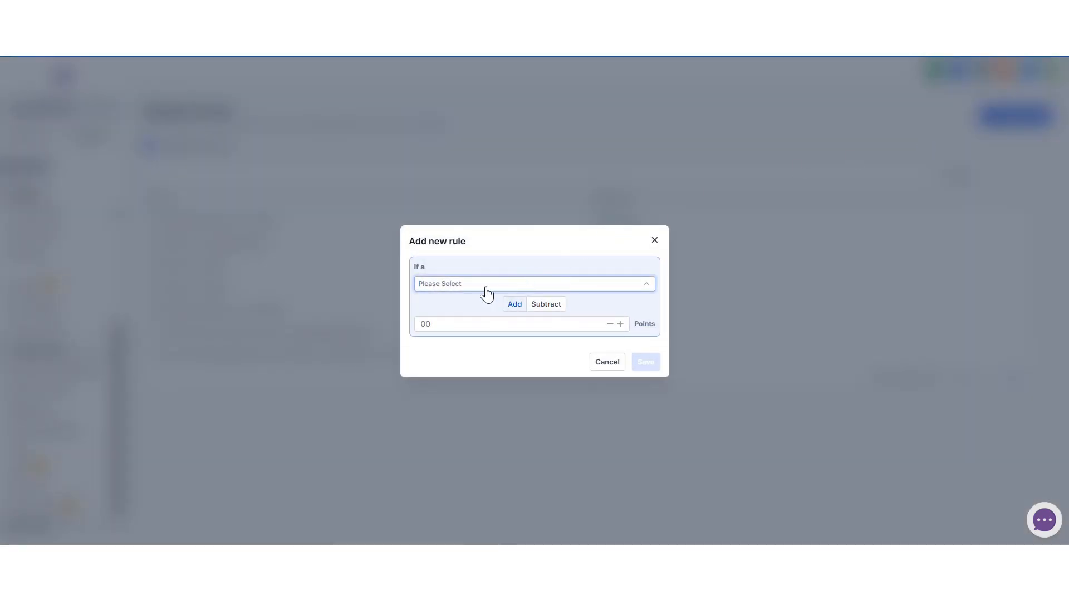
pyautogui.click(489, 288)
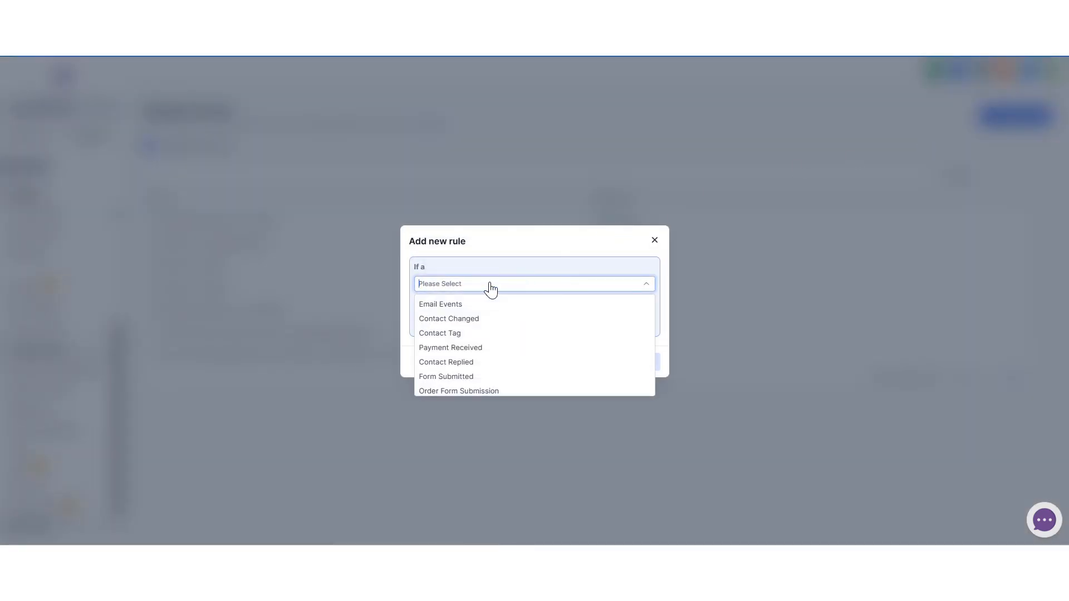
pyautogui.click(458, 349)
pyautogui.click(460, 294)
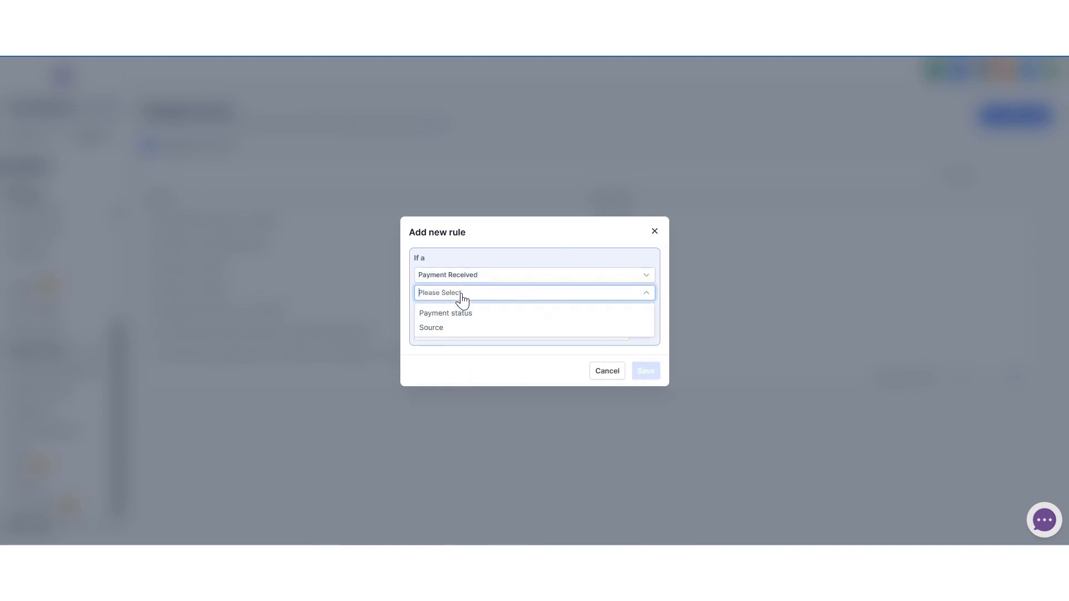
pyautogui.click(454, 314)
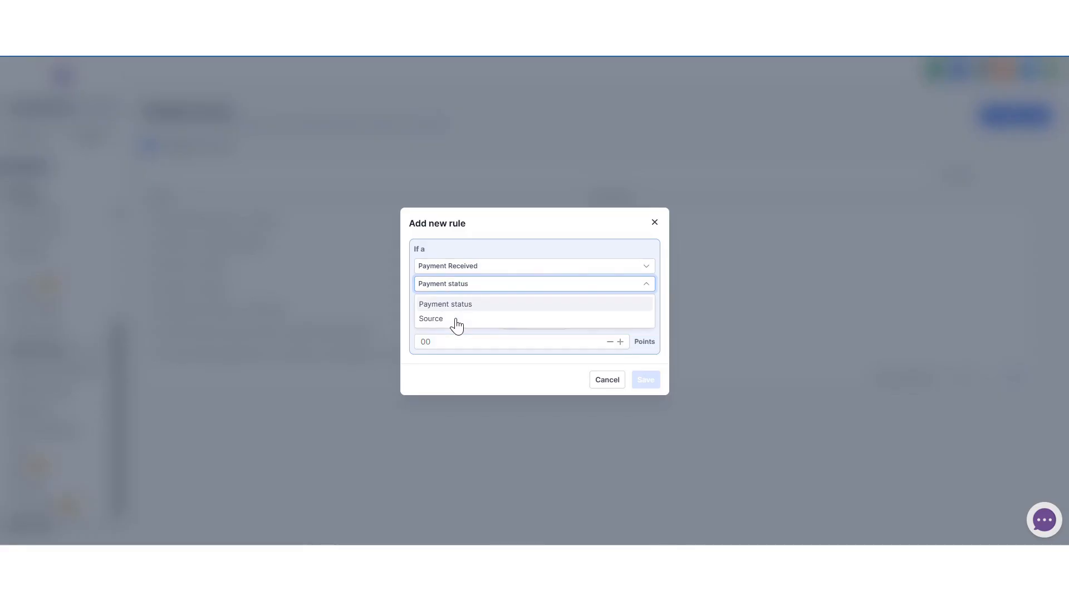
pyautogui.click(478, 306)
pyautogui.click(452, 321)
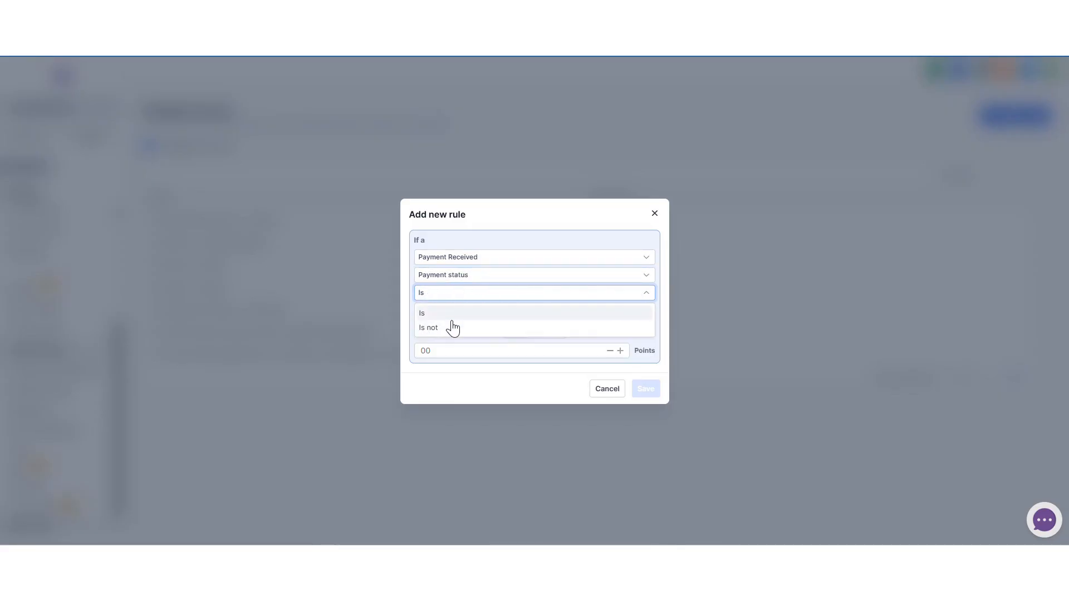
pyautogui.click(525, 313)
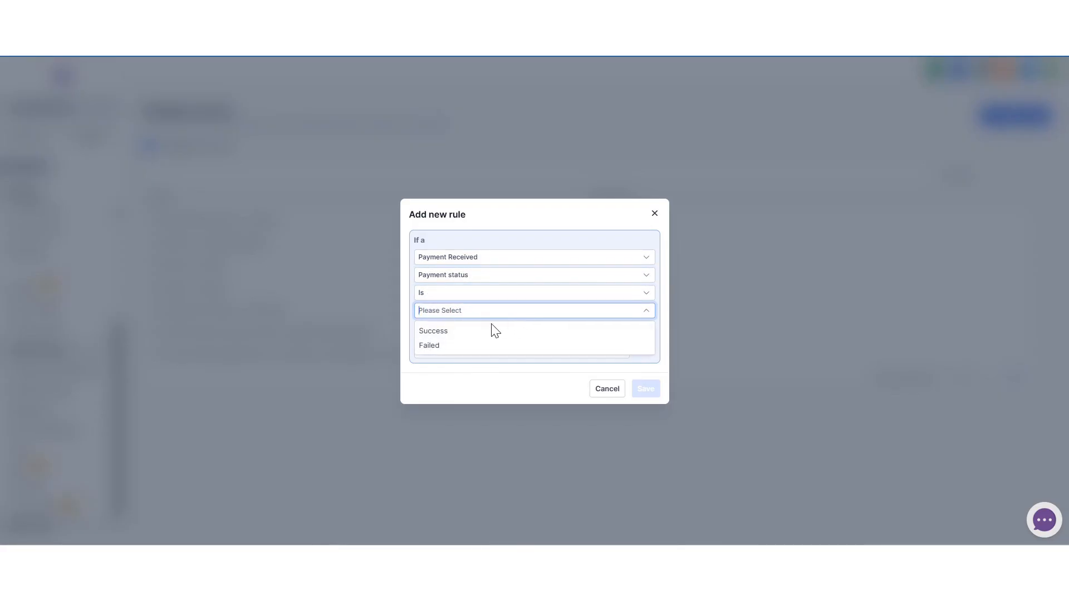
pyautogui.click(433, 345)
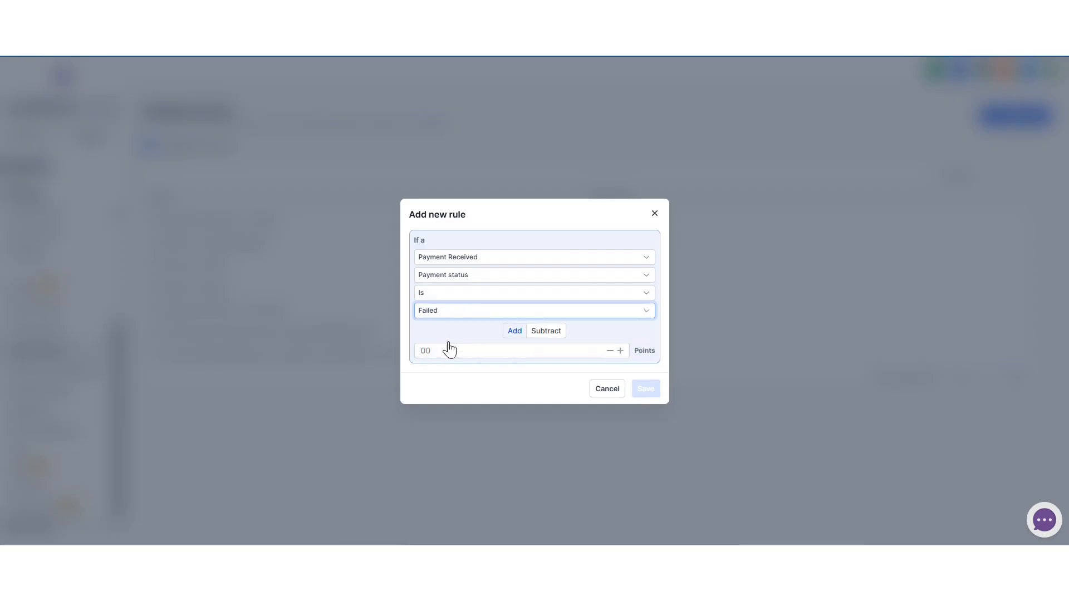
pyautogui.click(476, 312)
pyautogui.click(441, 331)
# Step: Make the payment rule add 5 points and save it
pyautogui.click(469, 355)
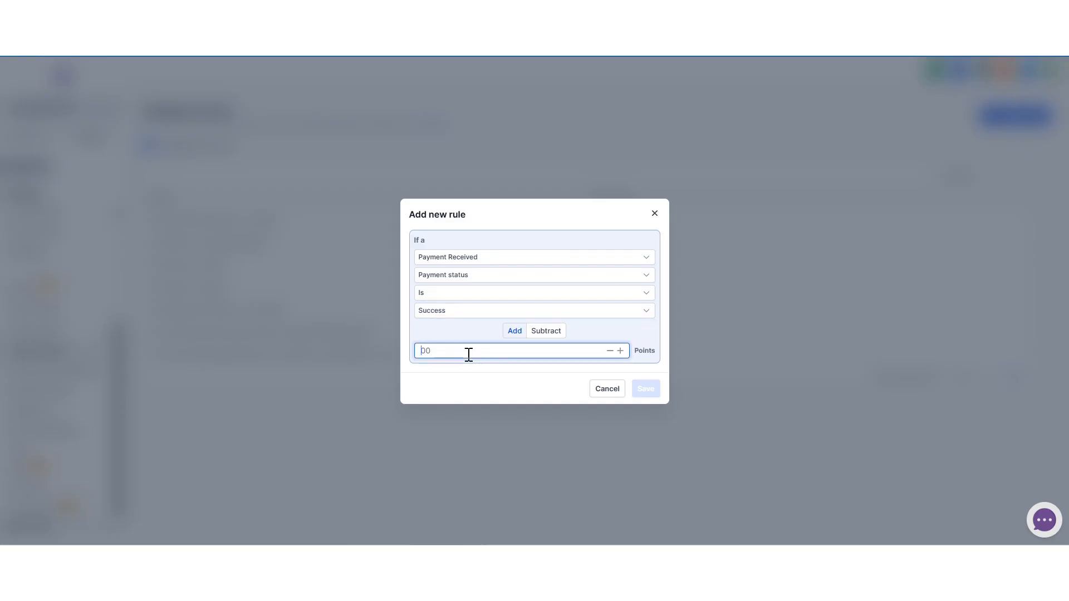
pyautogui.write('5')
pyautogui.click(645, 391)
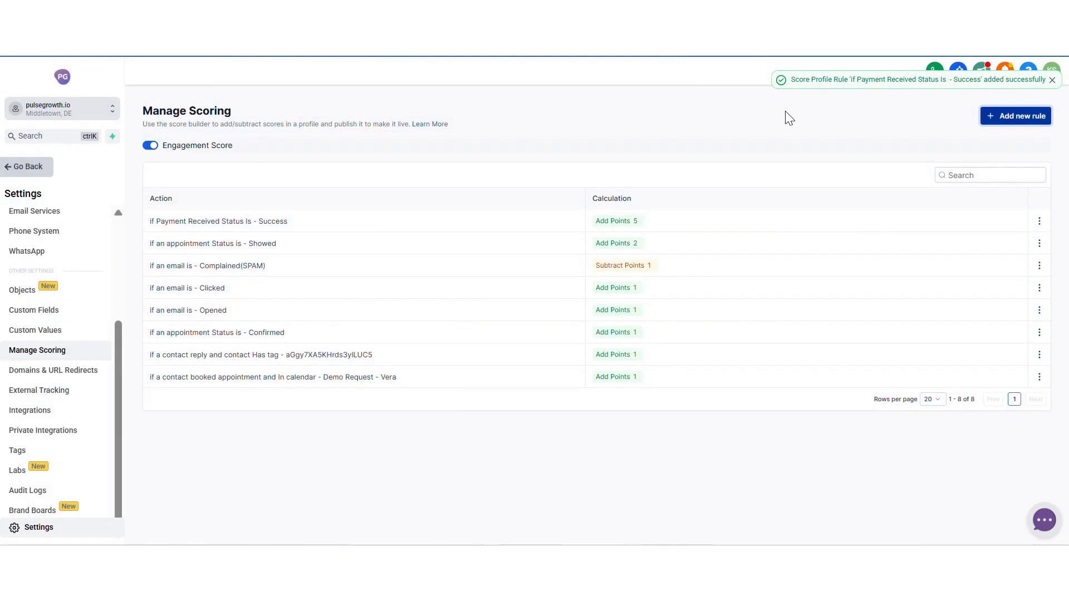
# Step: Leave the settings and open the test contact's record in Contacts to check the engagement score beside the name
pyautogui.click(33, 170)
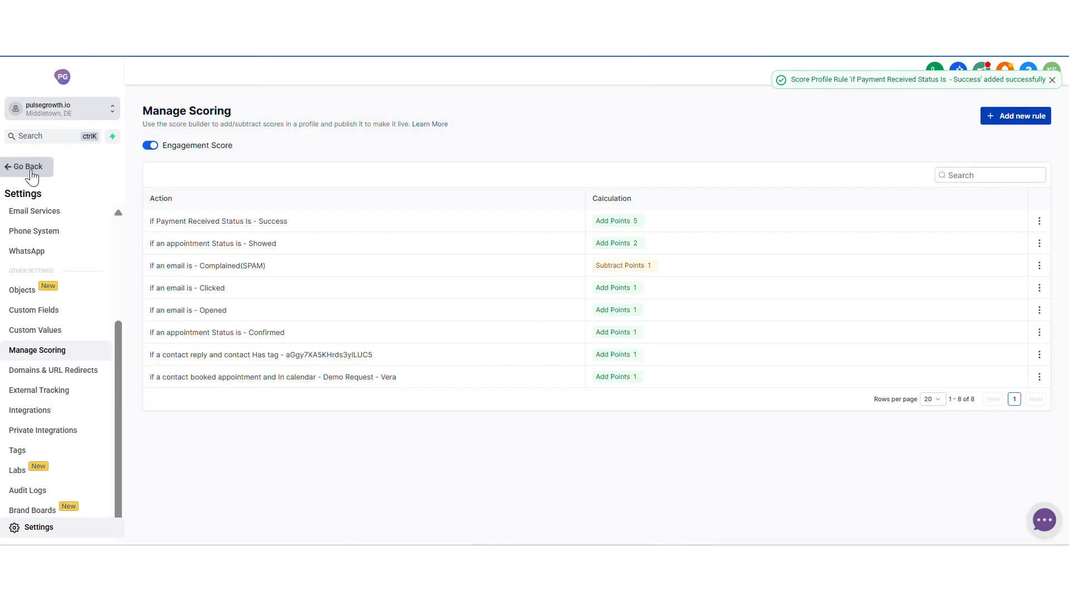
pyautogui.click(58, 202)
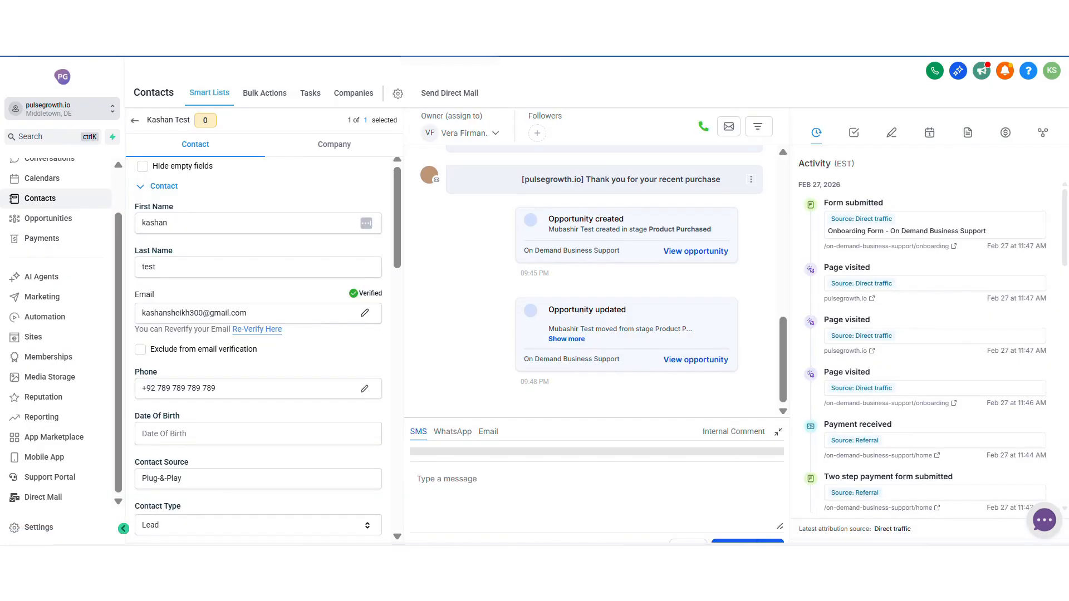
pyautogui.moveTo(205, 124); pyautogui.dragTo(227, 128)
pyautogui.click(231, 128)
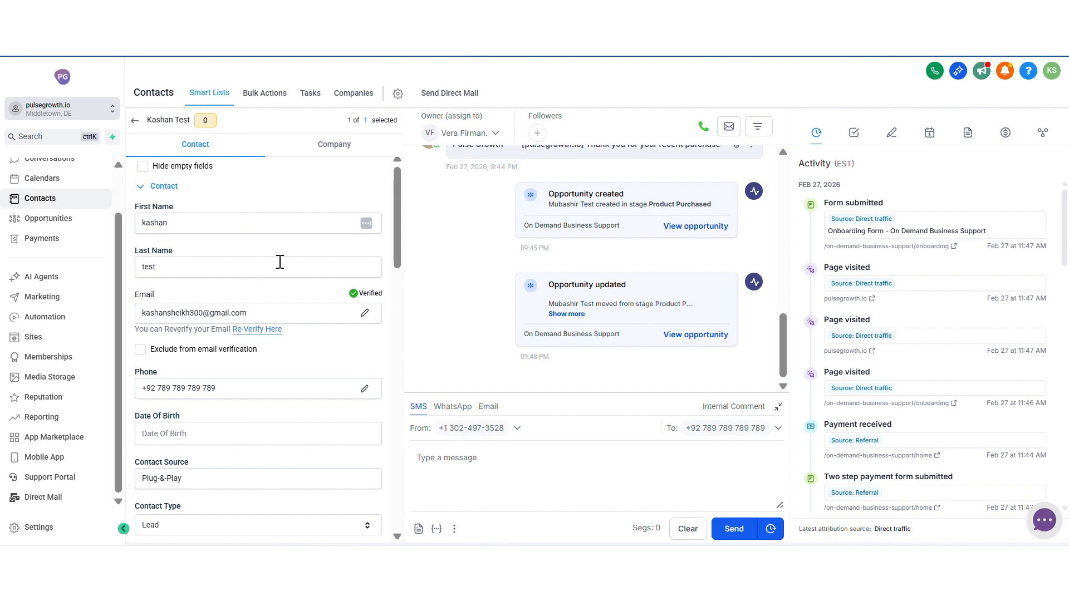